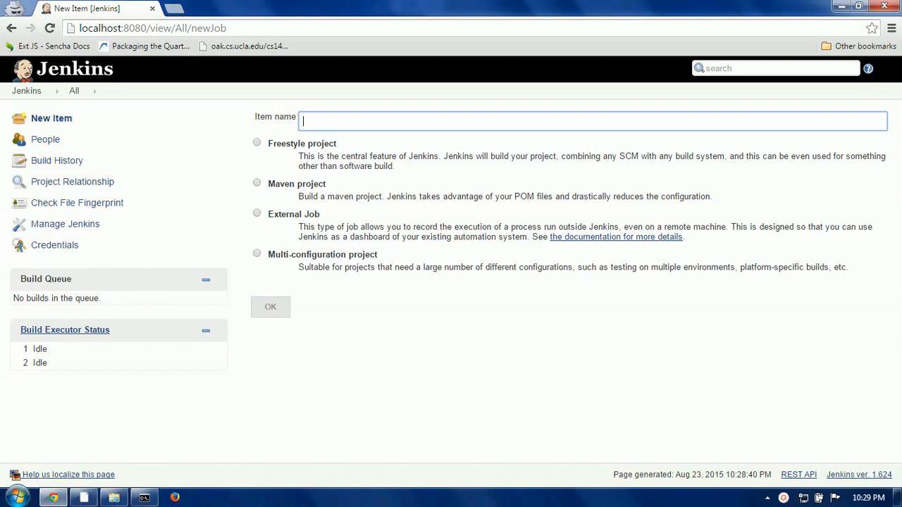
Step: Create a new freestyle project named FirstAntJob
left_click(66, 120)
type("Create")
left_click(257, 144)
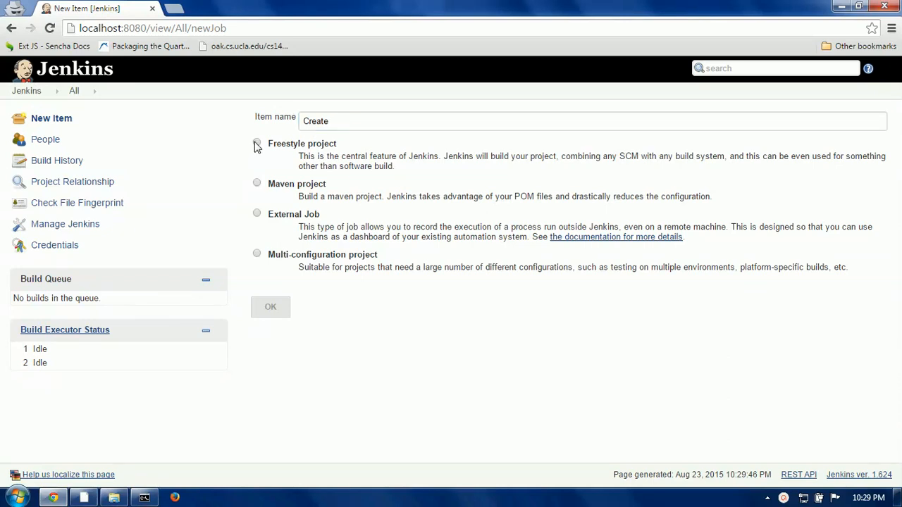
left_click(352, 122)
key("BackSpace")
key("BackSpace")
key("BackSpace")
key("BackSpace")
key("BackSpace")
key("BackSpace")
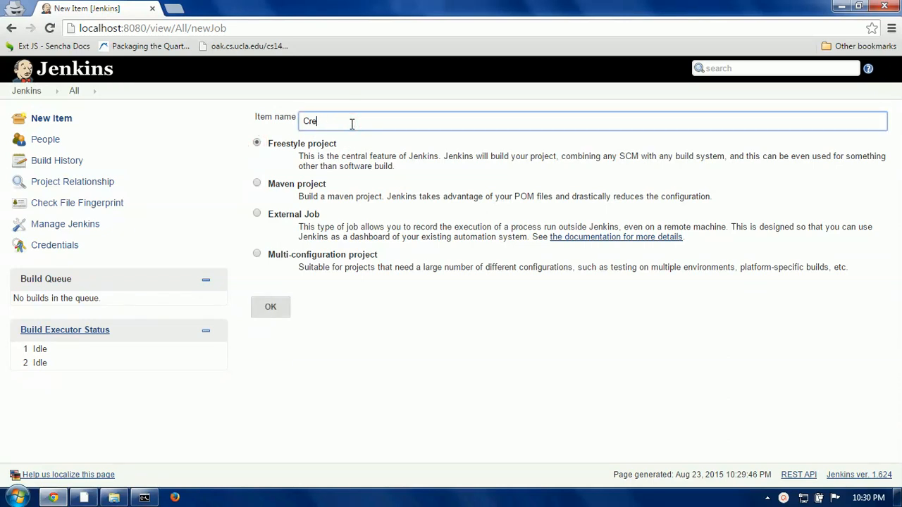
type("FirstAntJob")
left_click(266, 310)
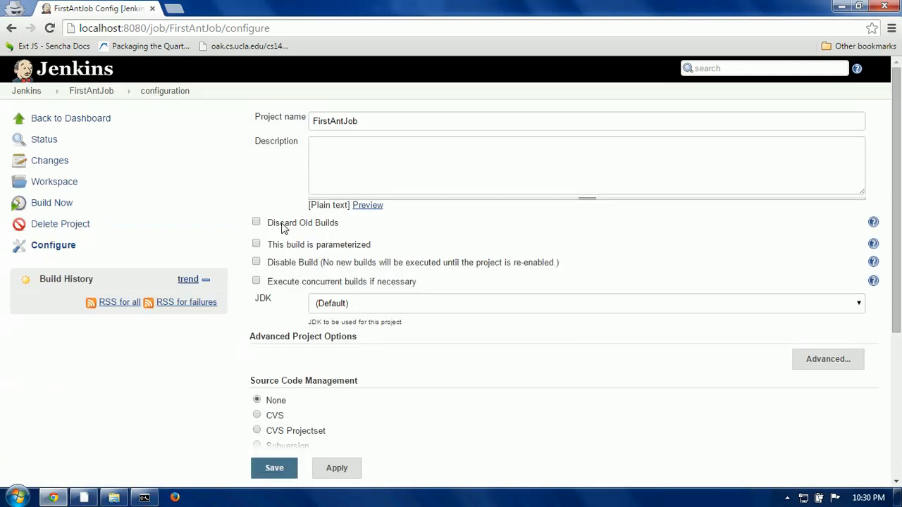
Step: Enable discarding of old builds, keeping builds for 100 days and at most 1000 builds
left_click(284, 225)
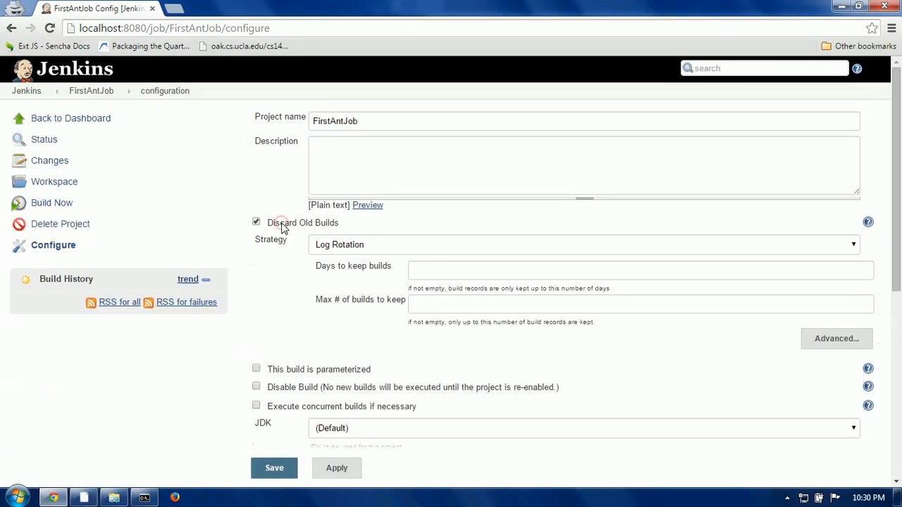
left_click(440, 277)
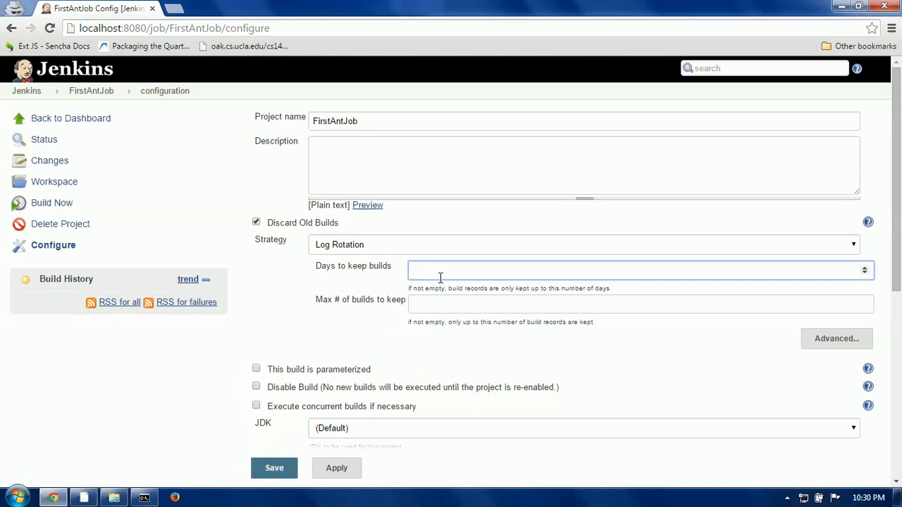
left_click(449, 304)
type("1000")
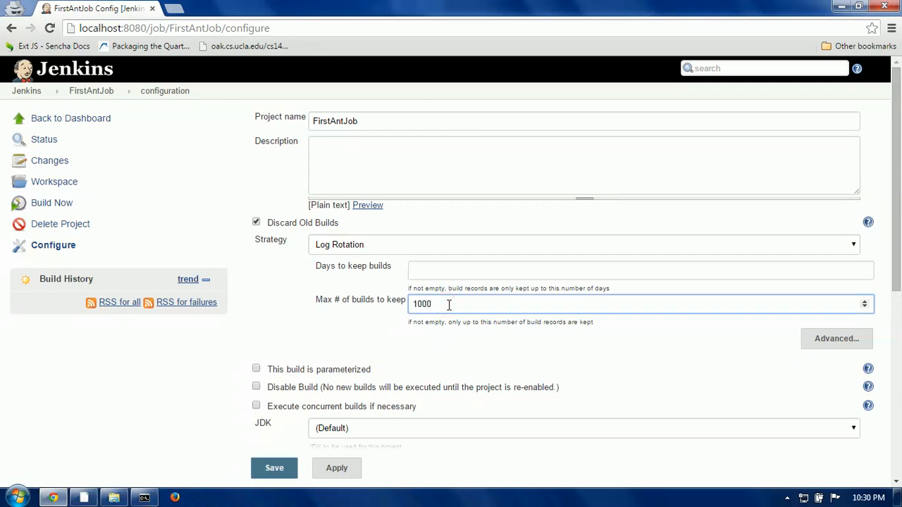
left_click(429, 273)
type("100")
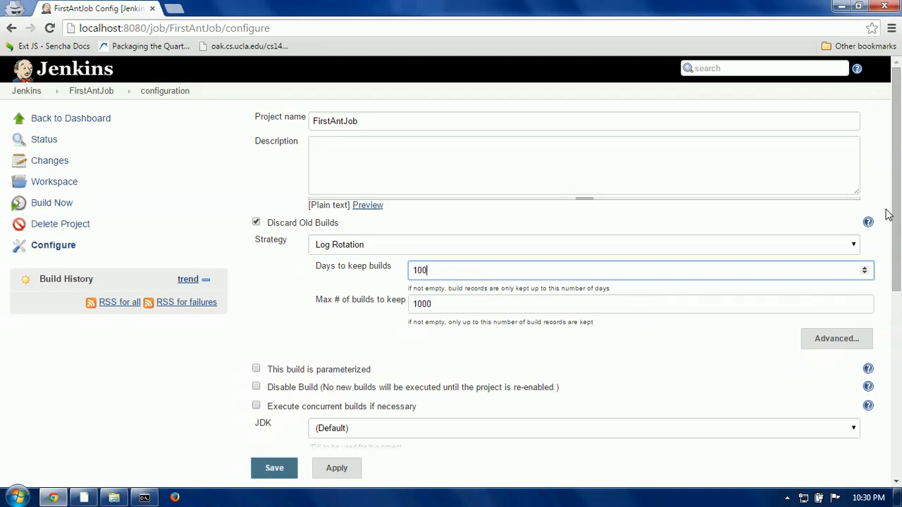
Step: Check the JDK choices offered for the job without changing the selection
scroll(434, 379, "down", 3)
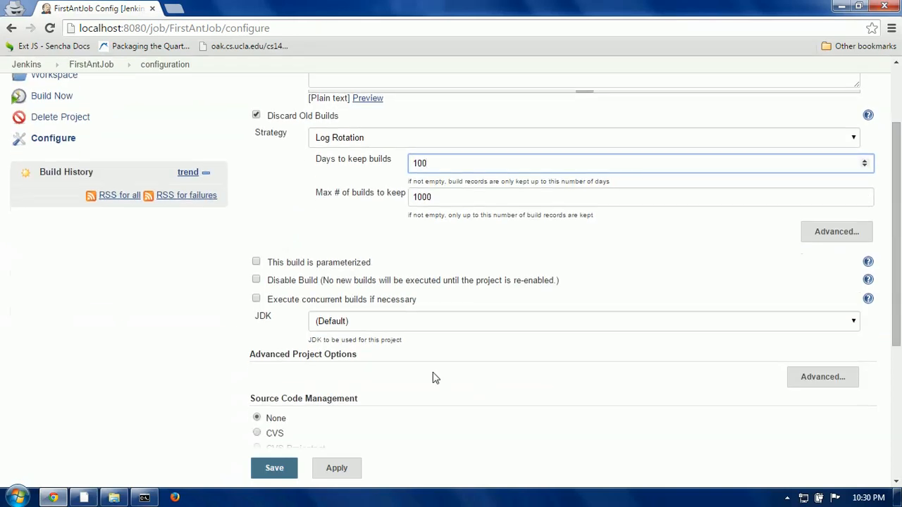
left_click_drag(896, 255, 896, 299)
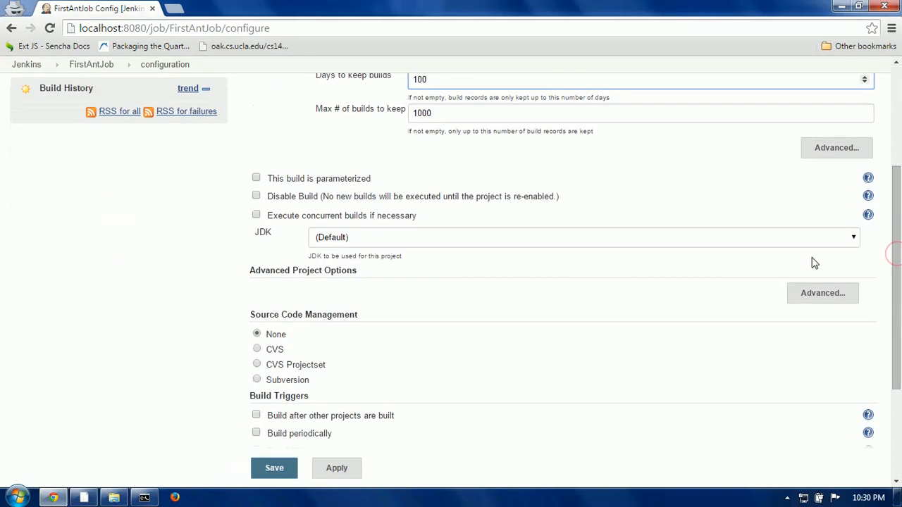
left_click(763, 238)
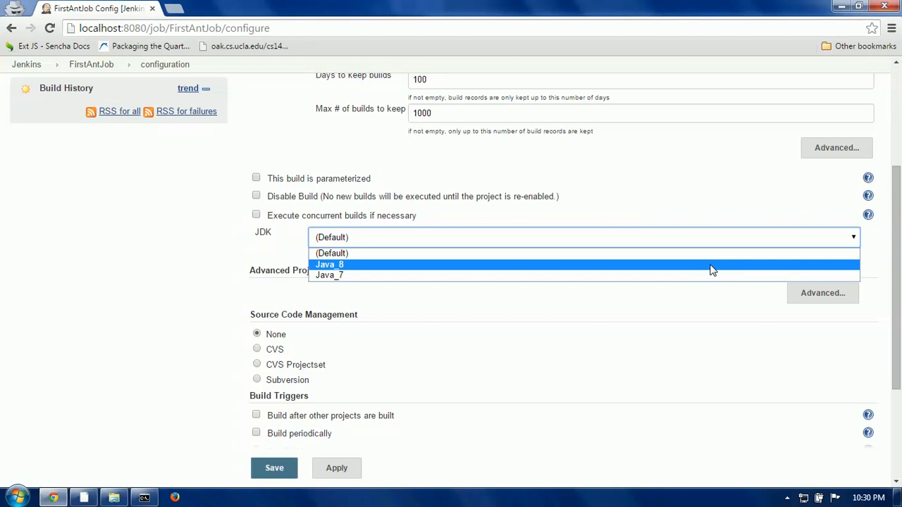
left_click(252, 305)
Step: Add an Invoke Ant build step to the job
scroll(256, 310, "down", 1)
scroll(256, 310, "down", 3)
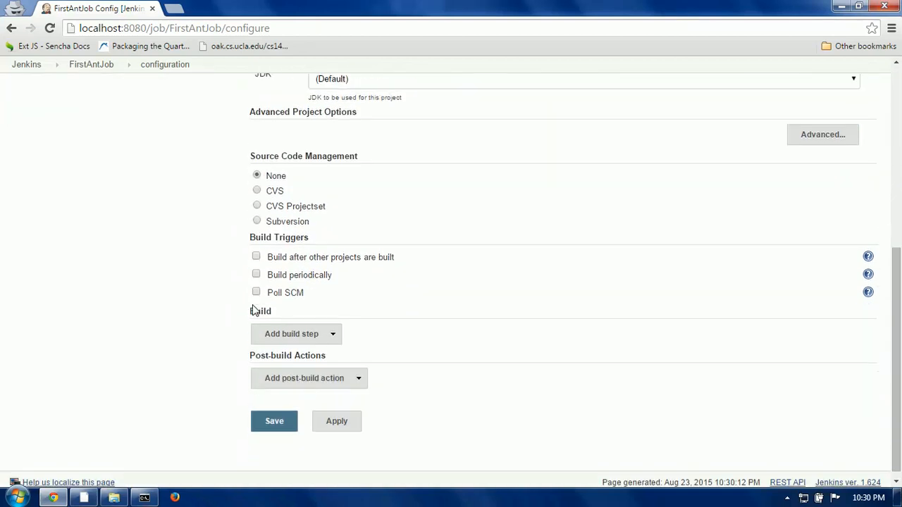
left_click(316, 327)
left_click(157, 300)
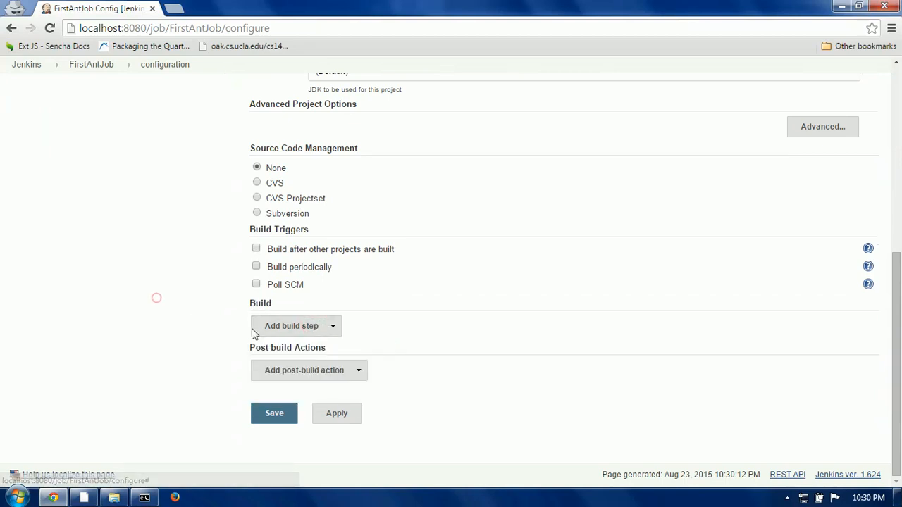
left_click(270, 335)
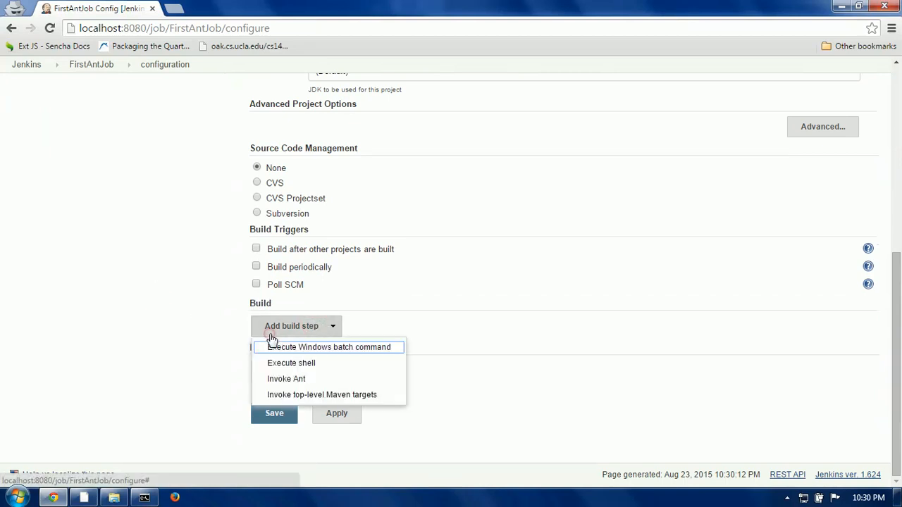
left_click(317, 381)
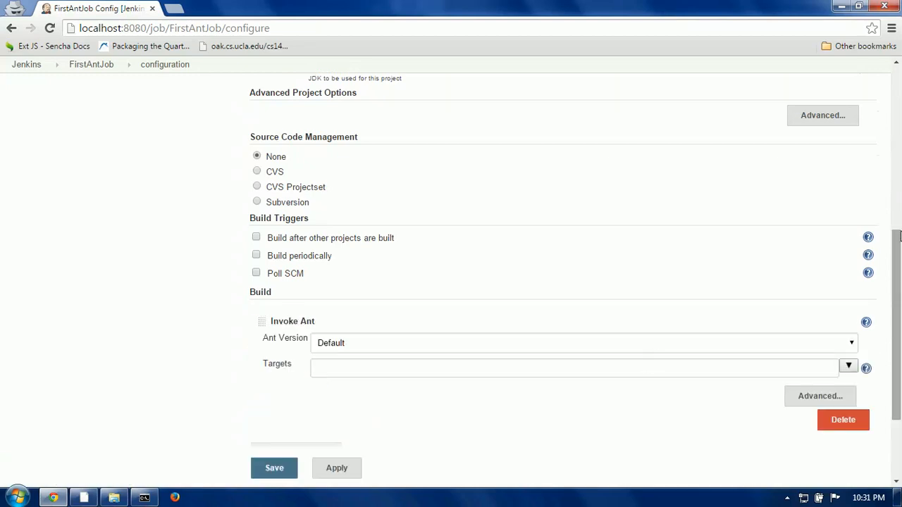
Step: Check which Ant versions are available for the Invoke Ant step, without changing the selection
left_click_drag(900, 255, 900, 294)
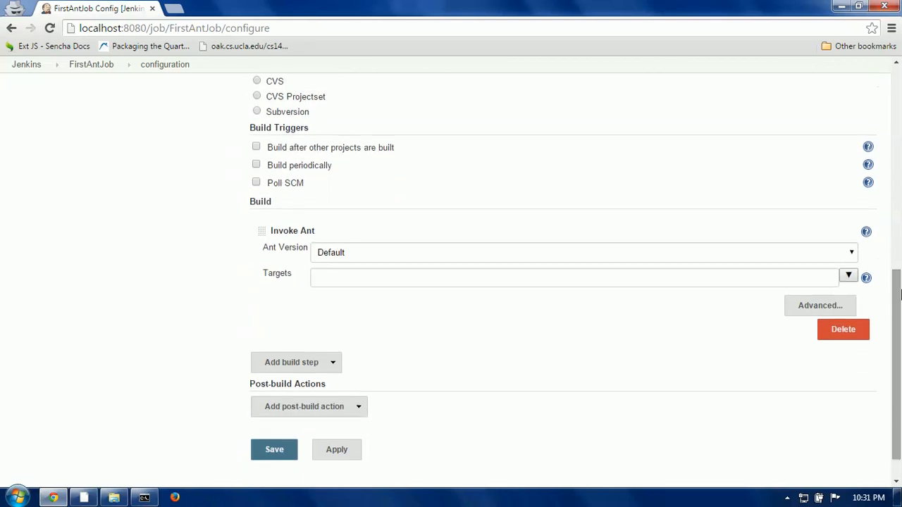
left_click(451, 258)
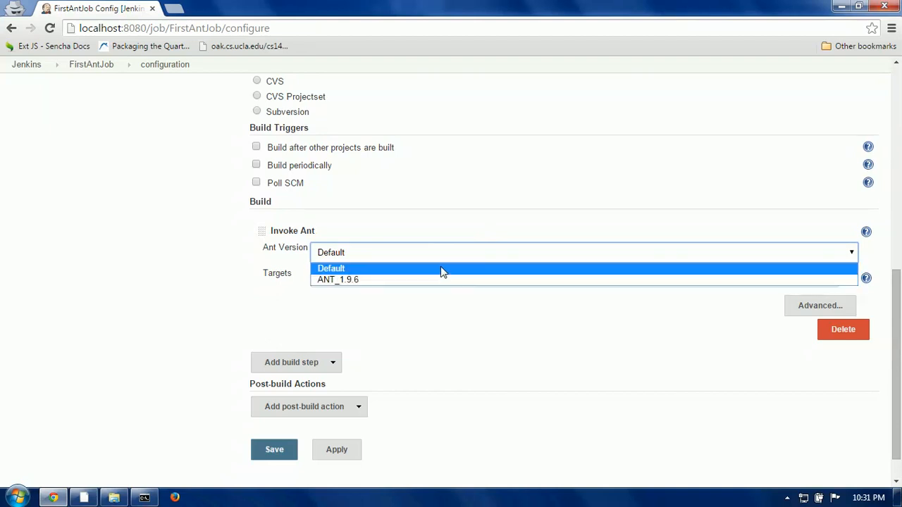
left_click(495, 213)
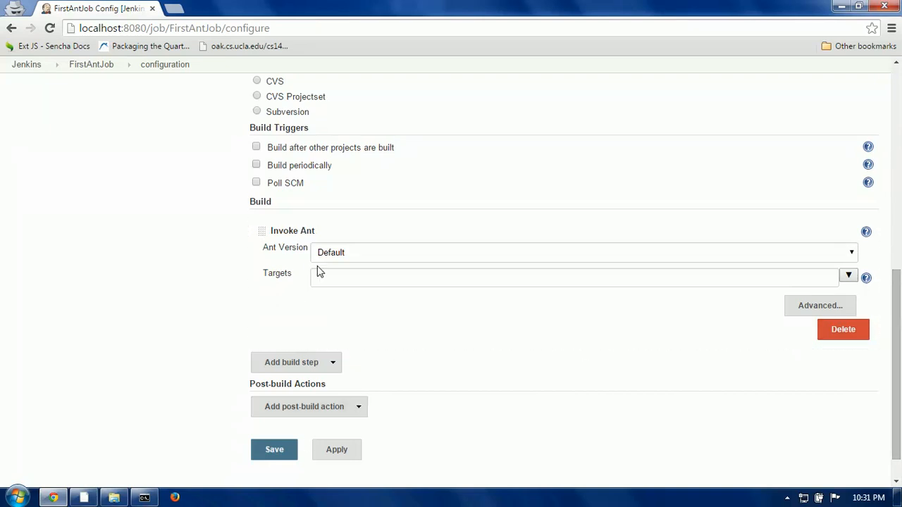
Step: Save the job configuration and check the project's workspace, returning to the project page
left_click(292, 453)
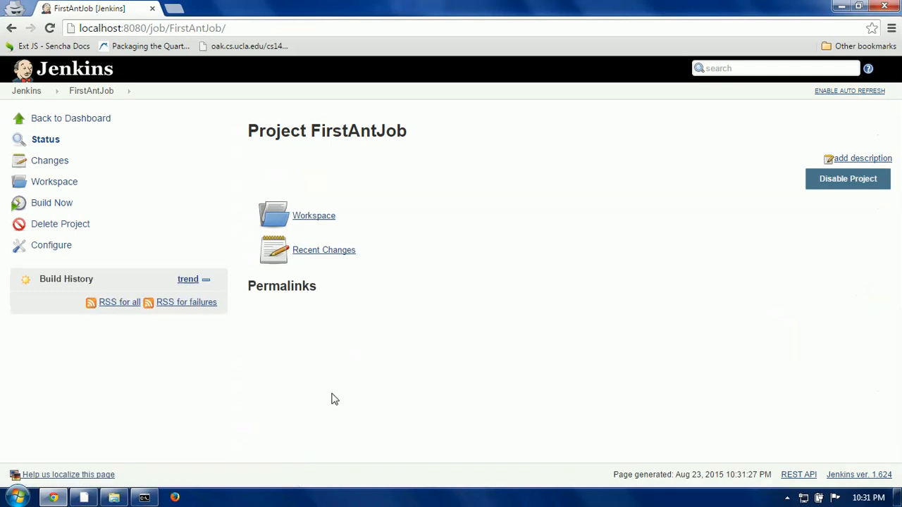
left_click(308, 217)
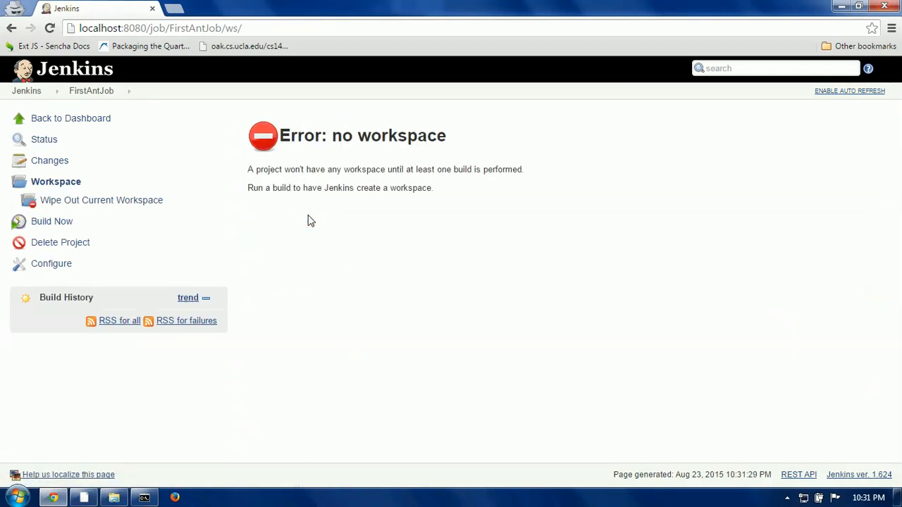
key("alt+Left")
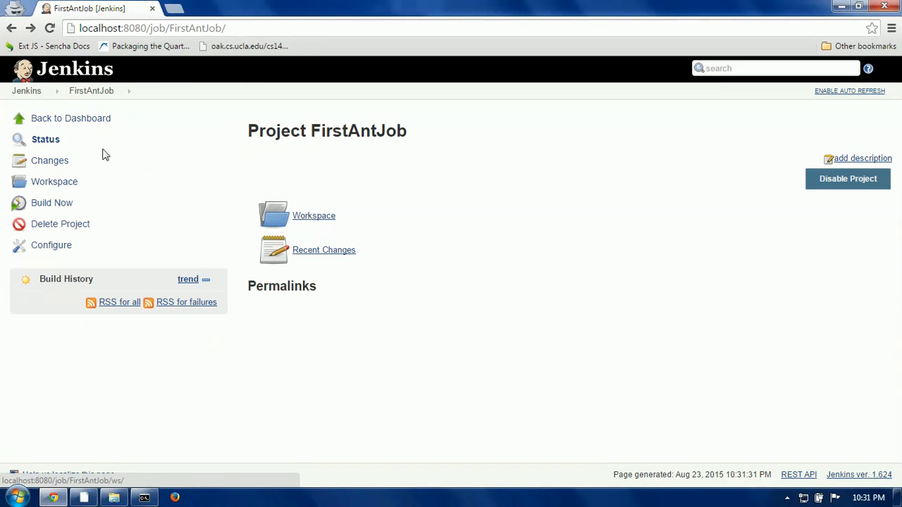
Step: Run a build of FirstAntJob and open the console output of build #1
left_click(60, 206)
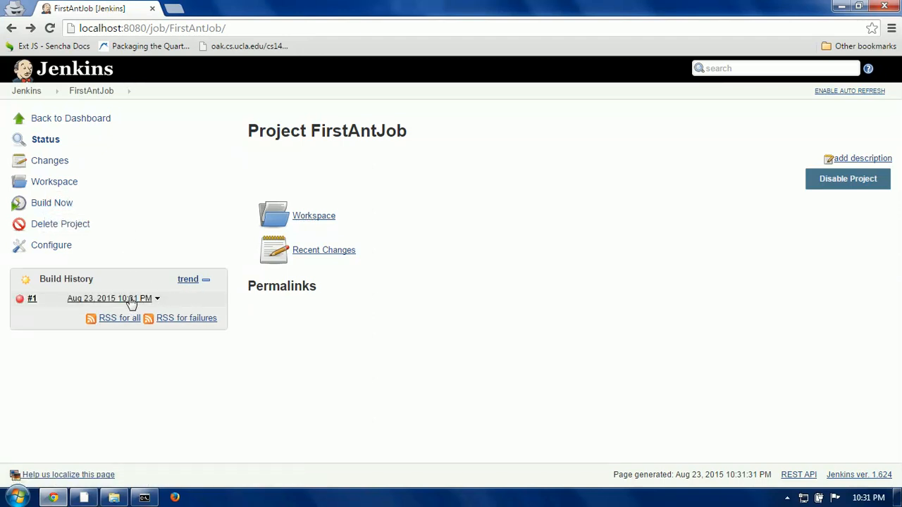
left_click(124, 299)
left_click(61, 183)
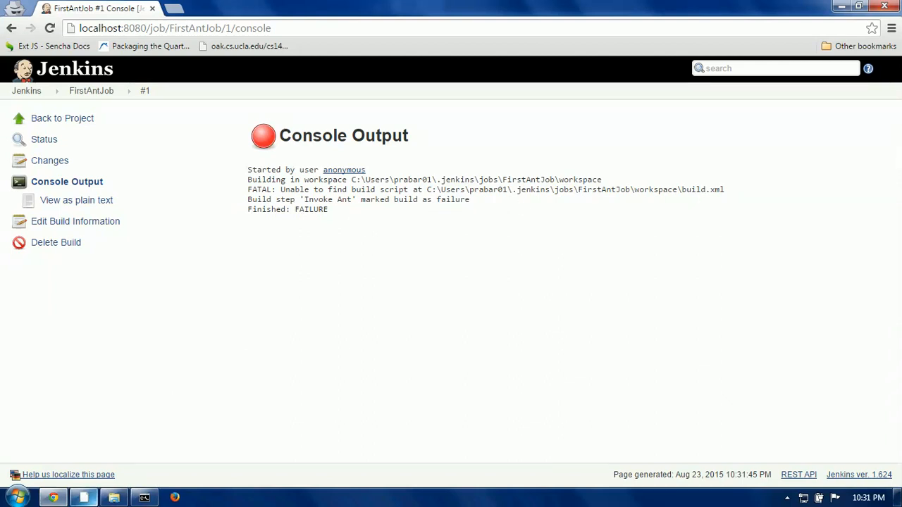
Step: Switch to Windows Explorer and cut the build XML file from the Downloads folder
mouse_move(114, 497)
left_click(95, 423)
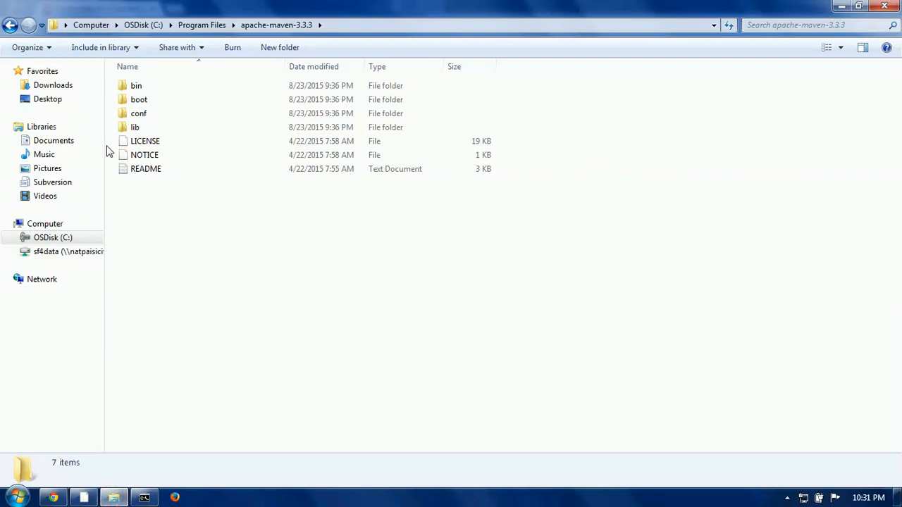
left_click(73, 87)
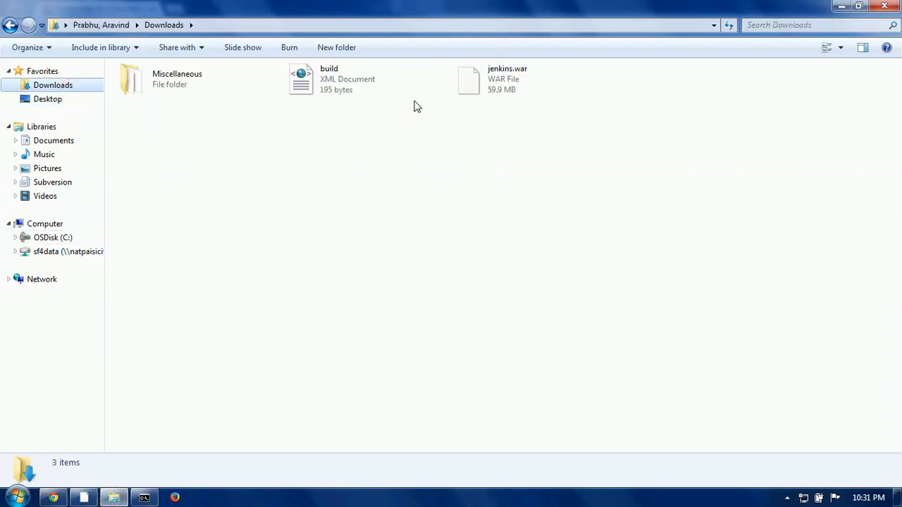
left_click(389, 83)
key("ctrl+x")
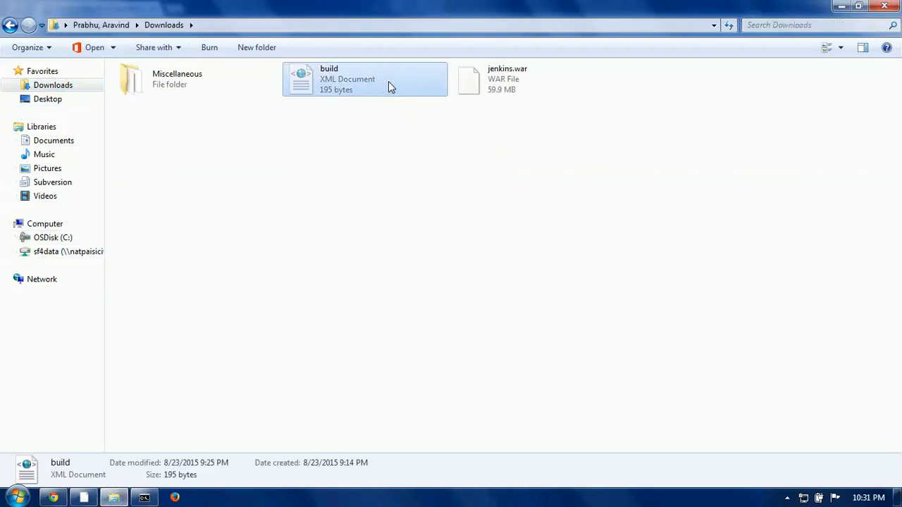
Step: Paste the build file into the .jenkins\jobs\FirstAntJob\workspace folder under the user's home folder
left_click(65, 26)
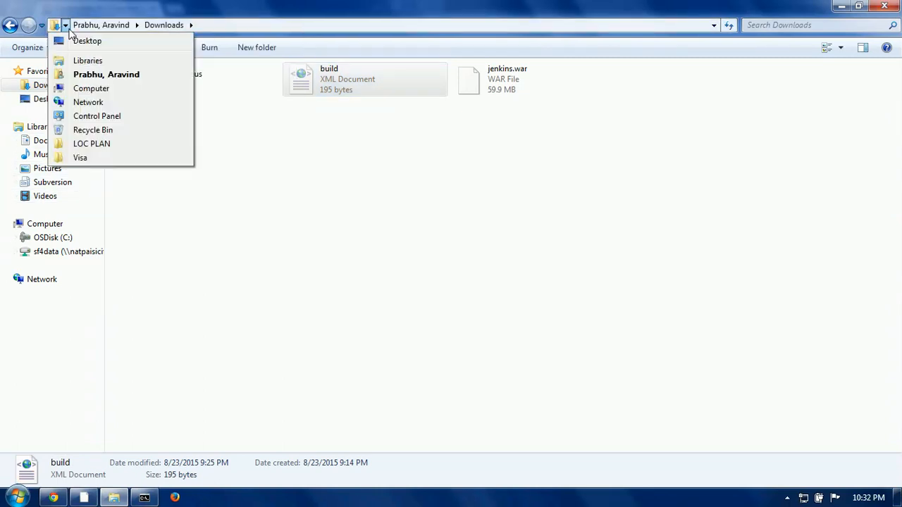
left_click(106, 75)
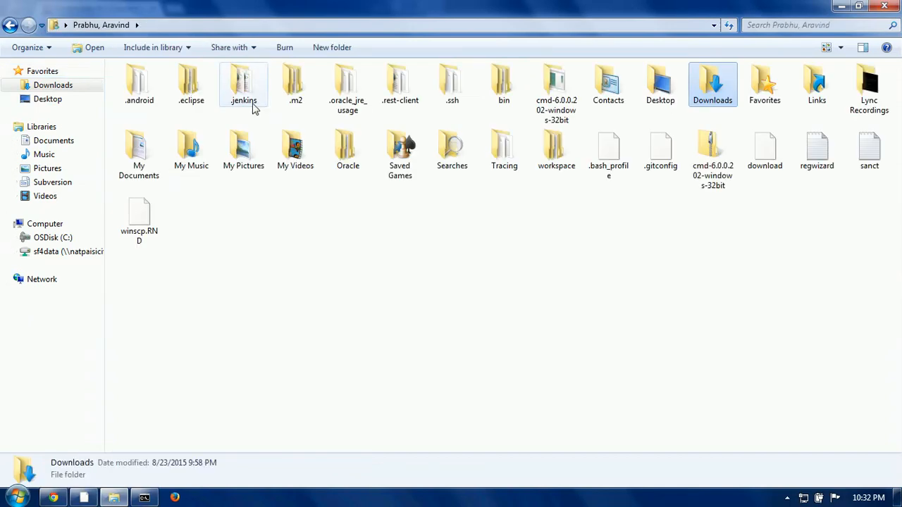
mouse_move(254, 108)
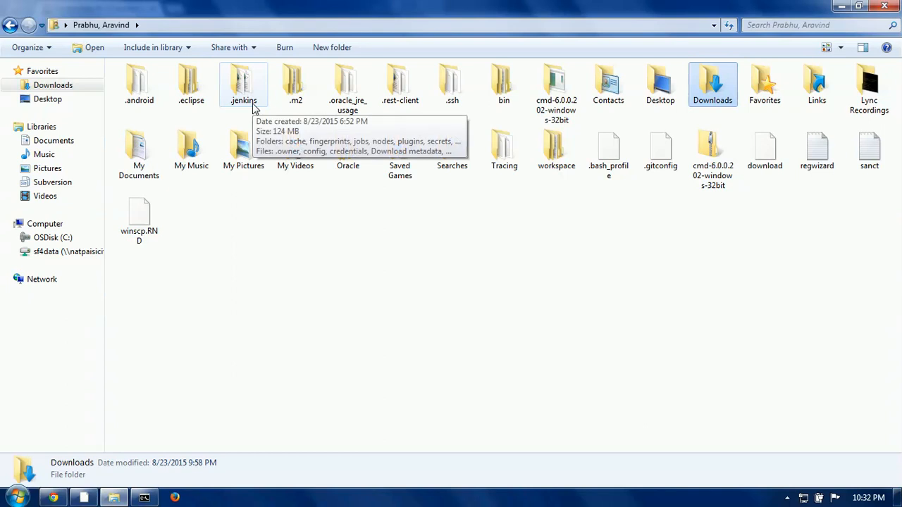
double_click(254, 108)
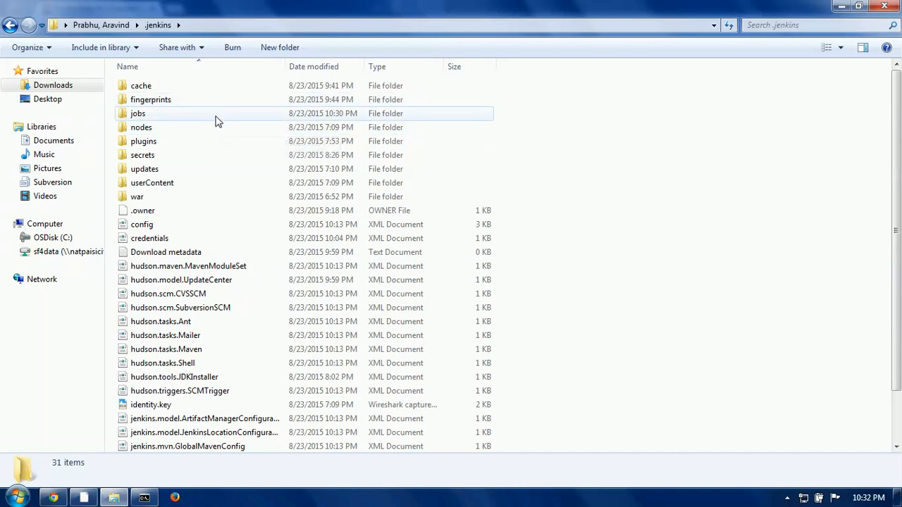
double_click(216, 116)
left_click(211, 94)
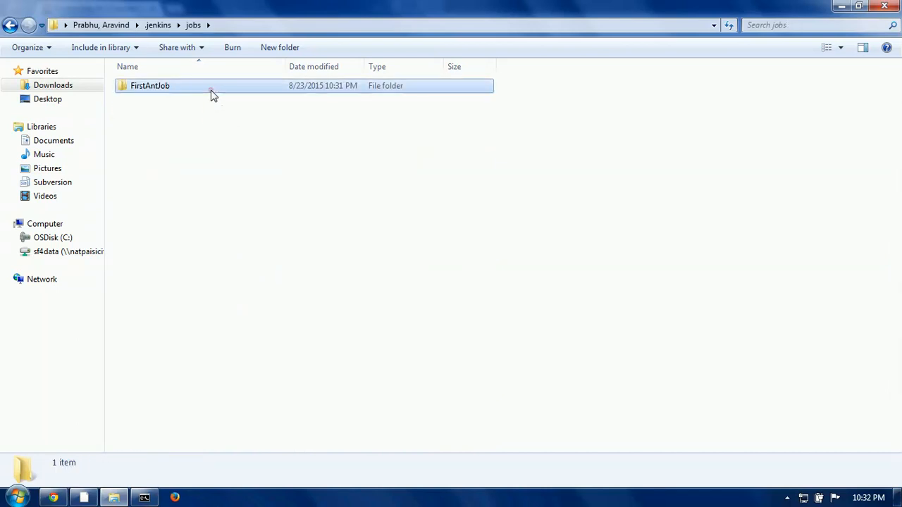
double_click(214, 95)
double_click(224, 99)
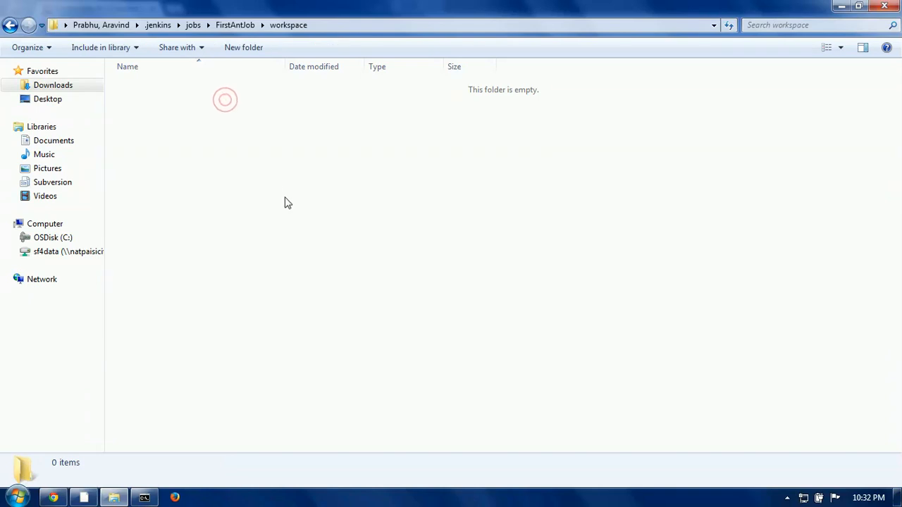
key("ctrl+v")
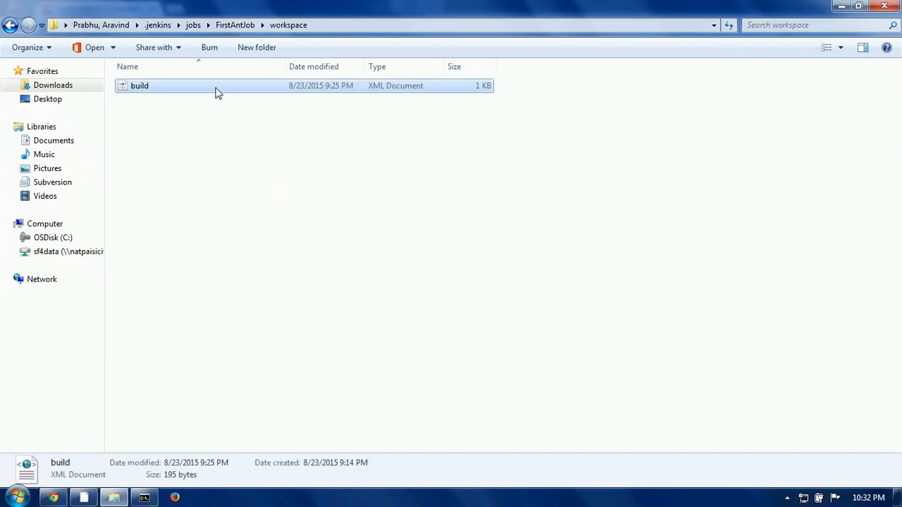
Step: Open the workspace's build.xml in Notepad++ for editing
left_click_drag(213, 86, 230, 101)
right_click(227, 94)
left_click(300, 141)
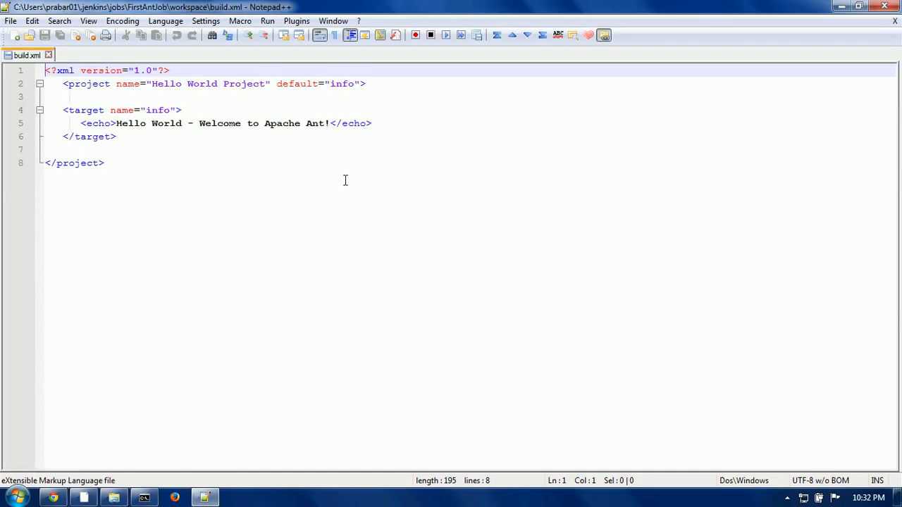
Step: Indent the closing </project> tag on line 8 by three spaces to align it with the opening tag
left_click(345, 181)
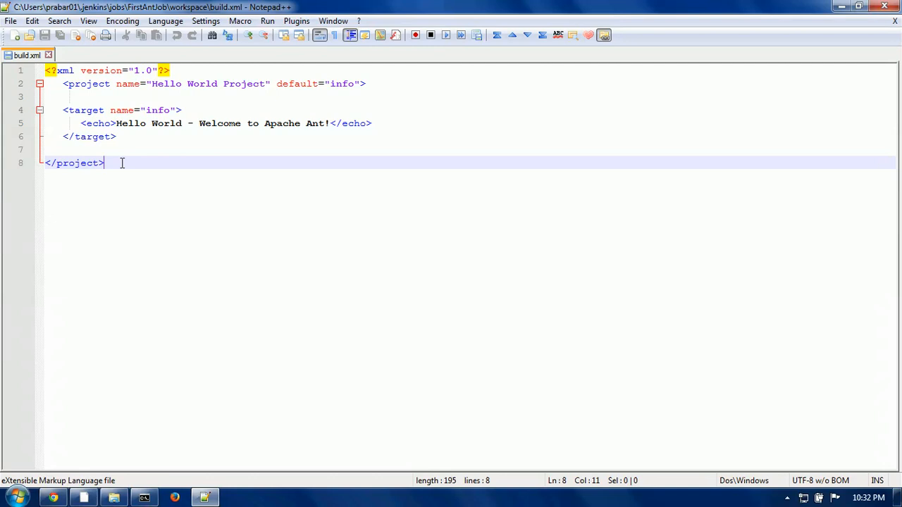
key("Home")
key("Up")
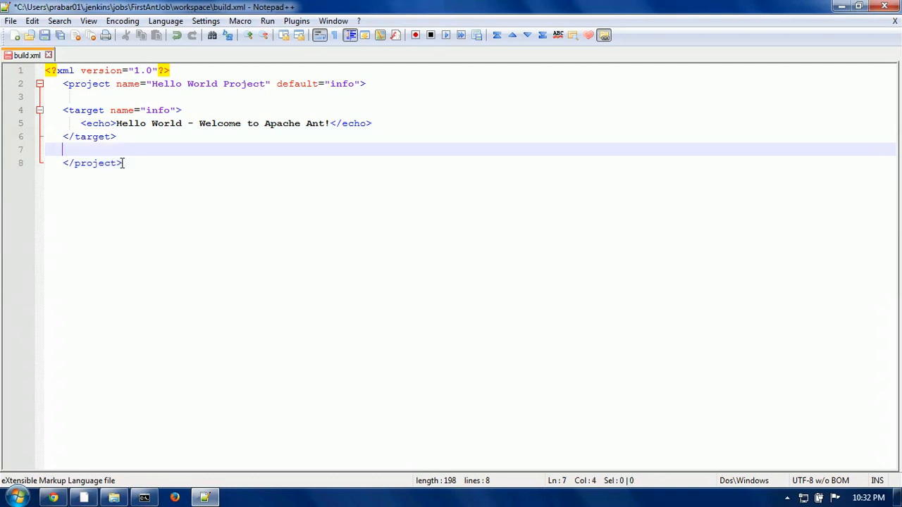
Step: Remove the blank lines before the closing project tag and above the info target, and save build.xml
key("BackSpace")
key("Up")
key("Up")
key("Up")
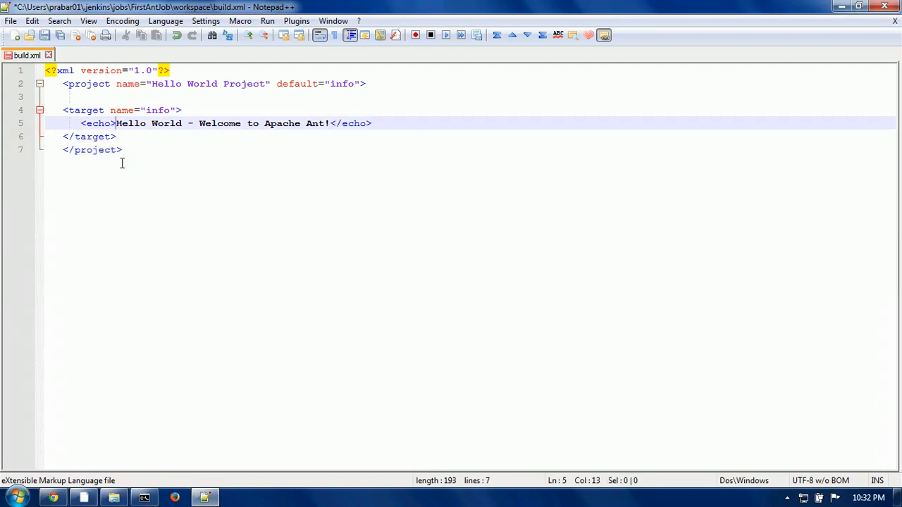
key("BackSpace")
key("BackSpace")
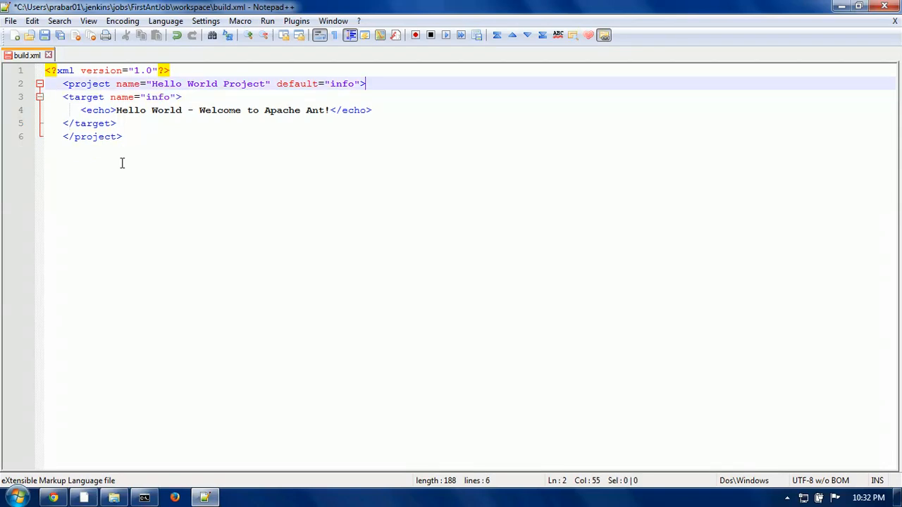
key("ctrl+s")
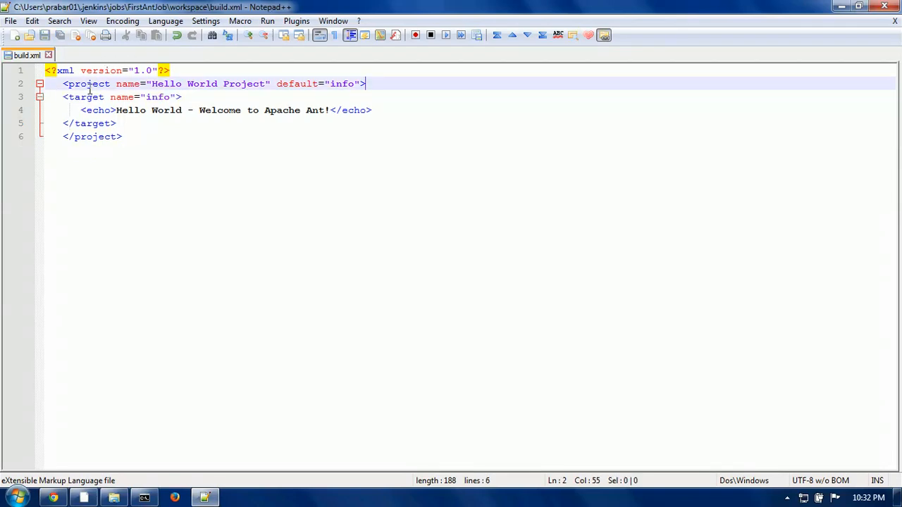
Step: Indent the whole info target block one tab further inside the project element and save build.xml
left_click_drag(120, 122, 3, 97)
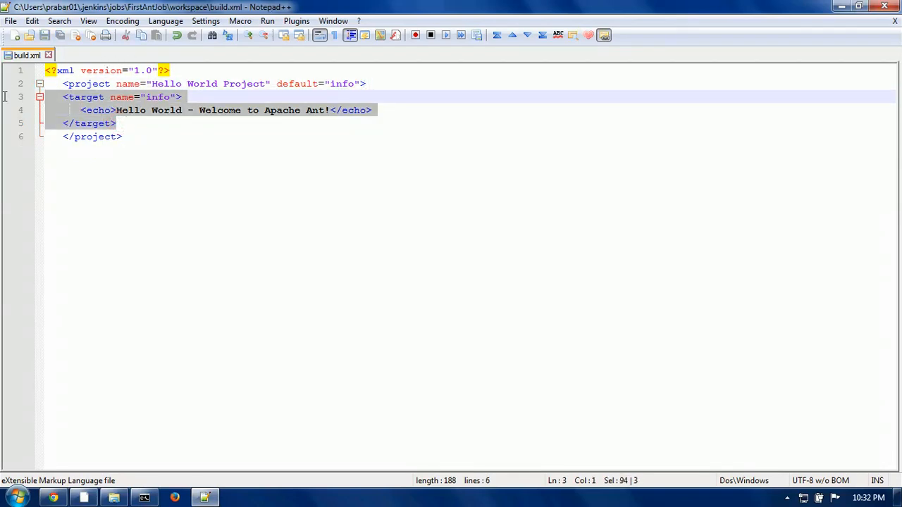
key("Tab")
left_click(129, 110)
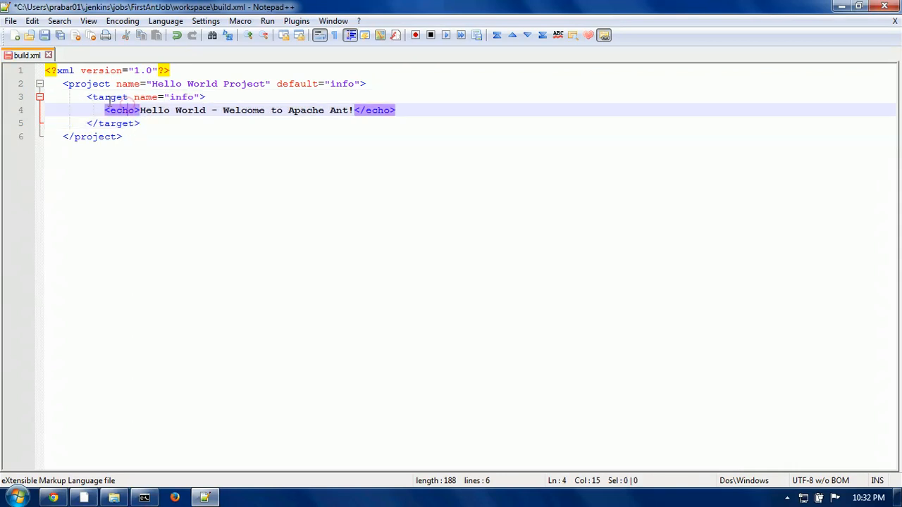
left_click(104, 97)
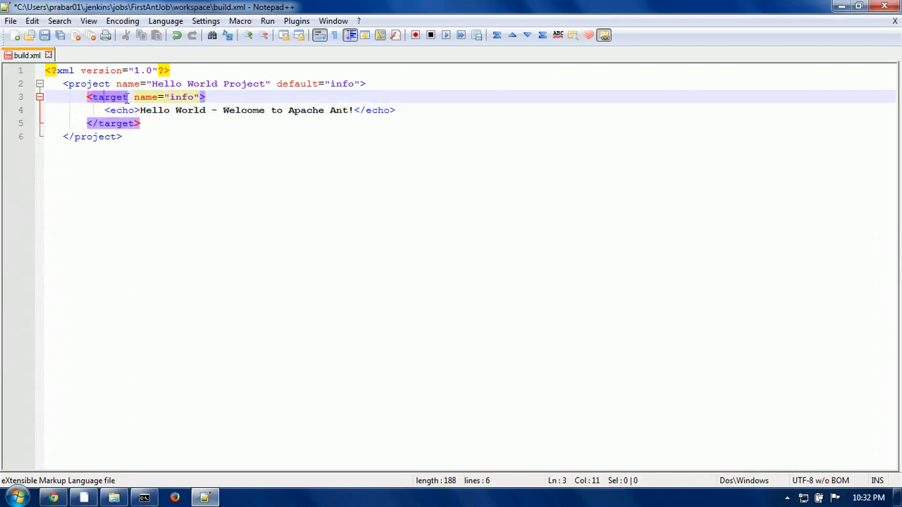
double_click(347, 85)
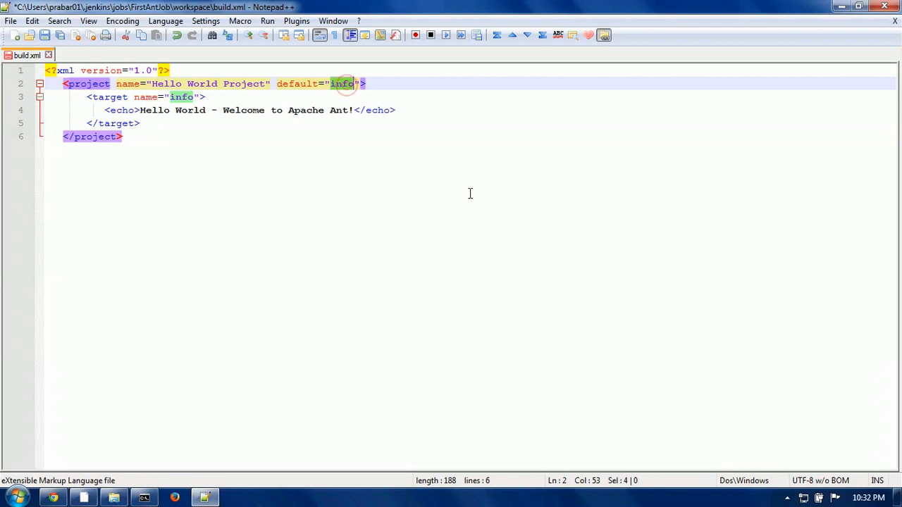
left_click(204, 84)
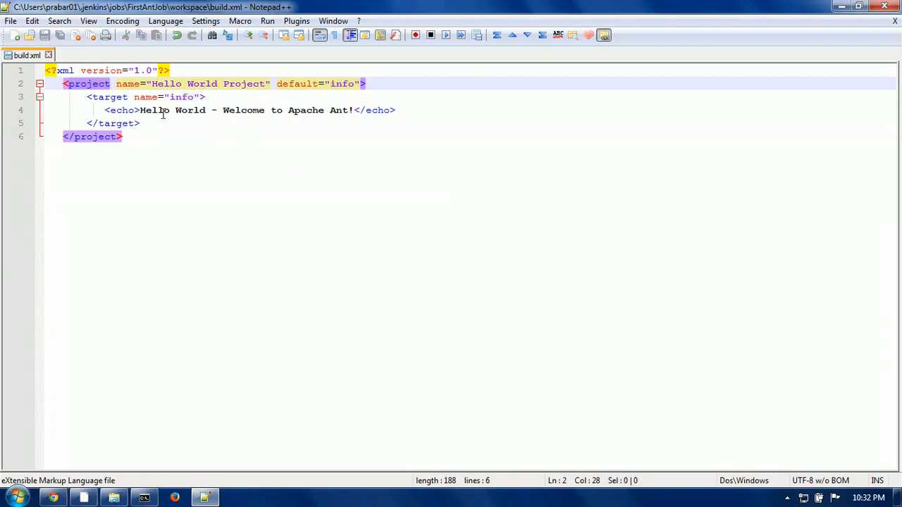
double_click(343, 85)
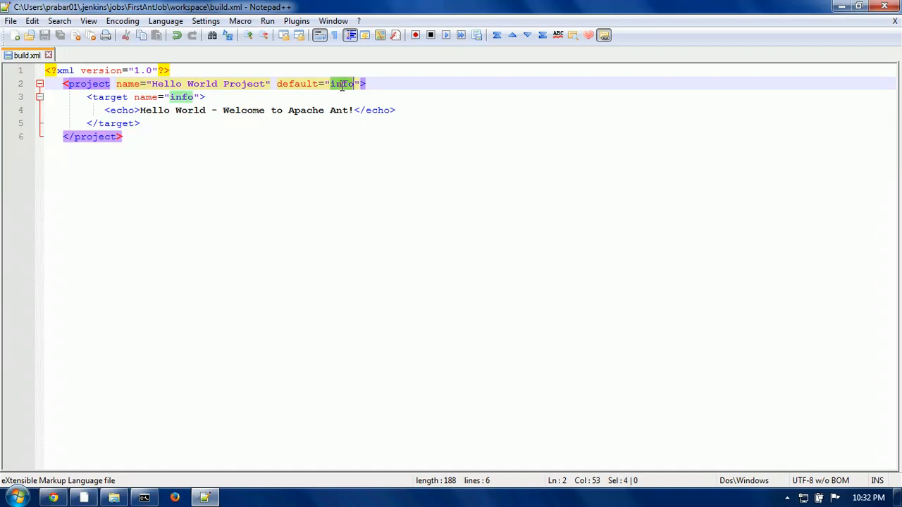
left_click(186, 97)
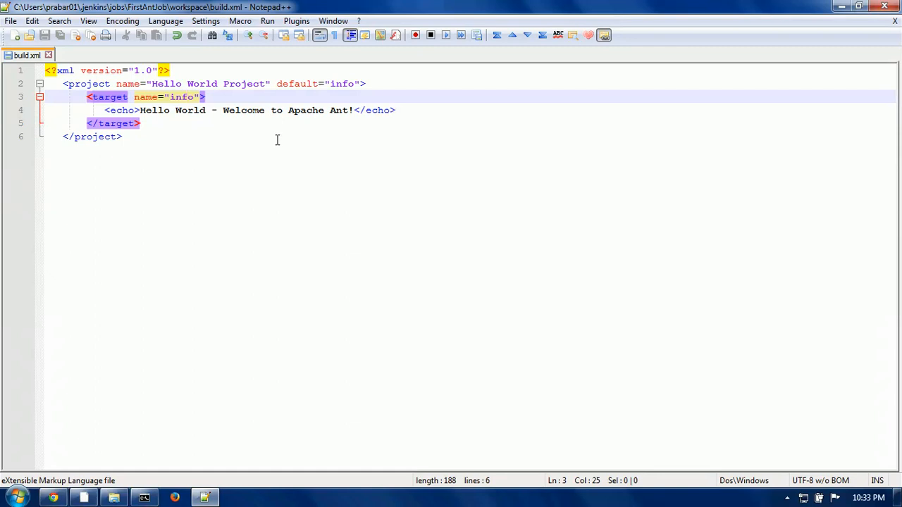
Step: Switch to Jenkins in Chrome and start a new build from the FirstAntJob project page
key("alt+Tab")
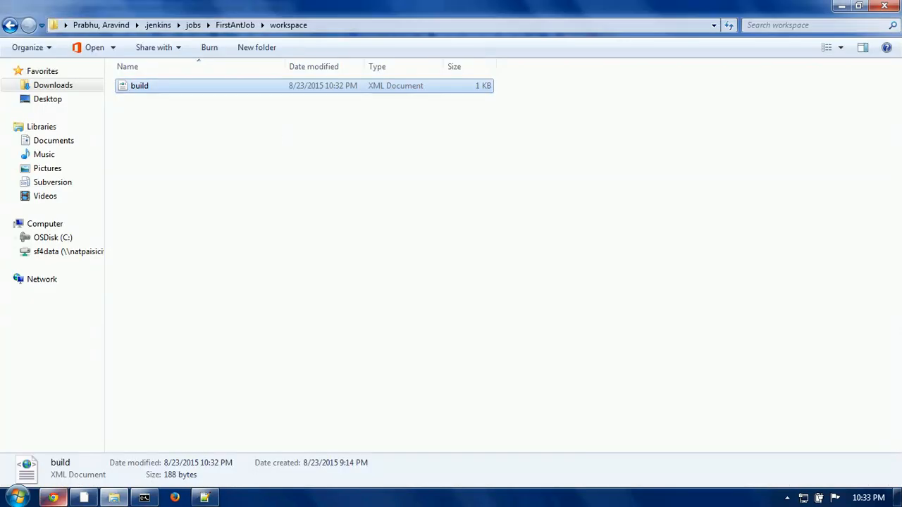
left_click(55, 497)
left_click(254, 300)
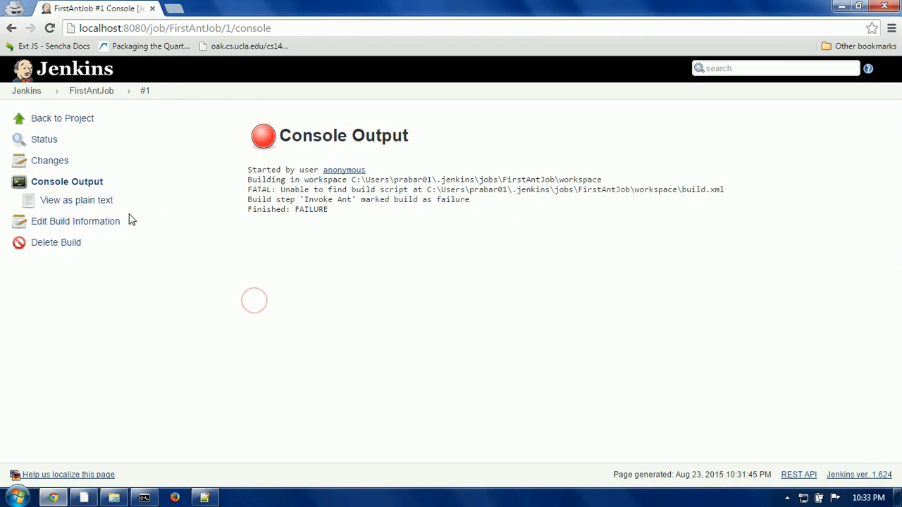
left_click(105, 99)
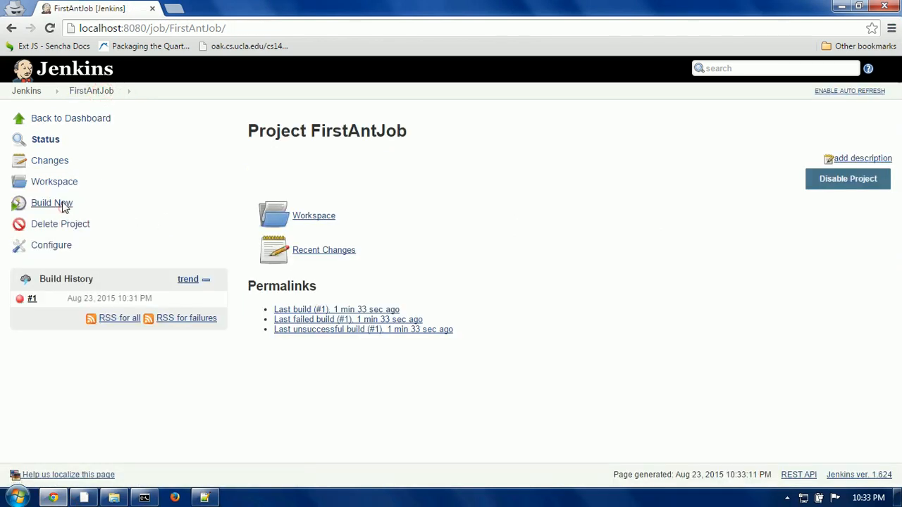
left_click(62, 205)
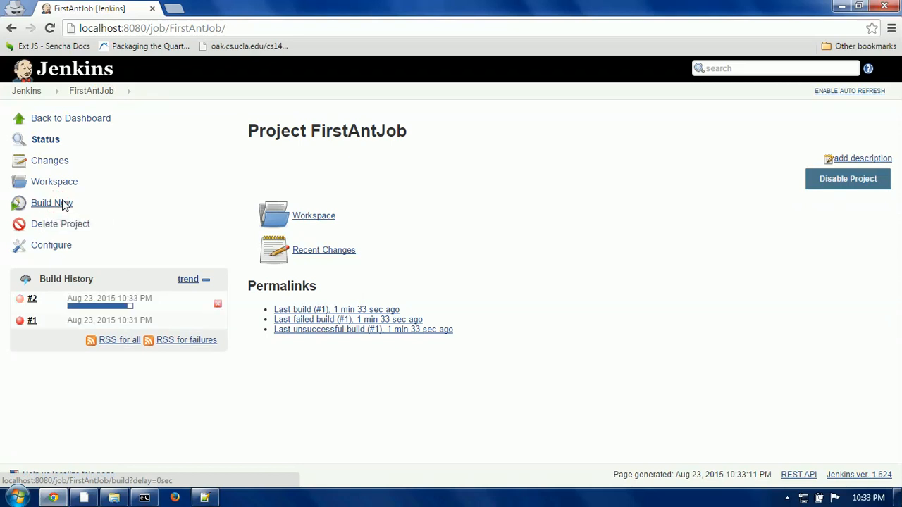
Step: View the console output of FirstAntJob build #2 and enlarge the page text
left_click(118, 298)
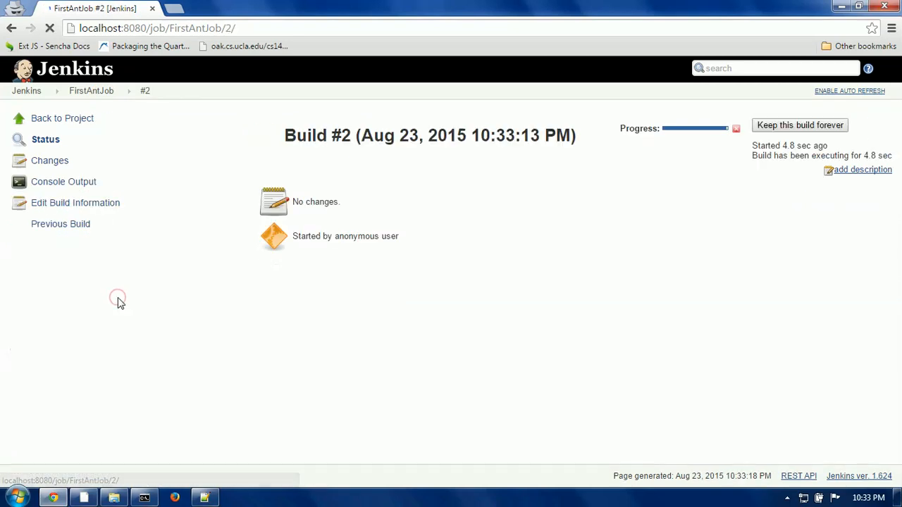
left_click(75, 185)
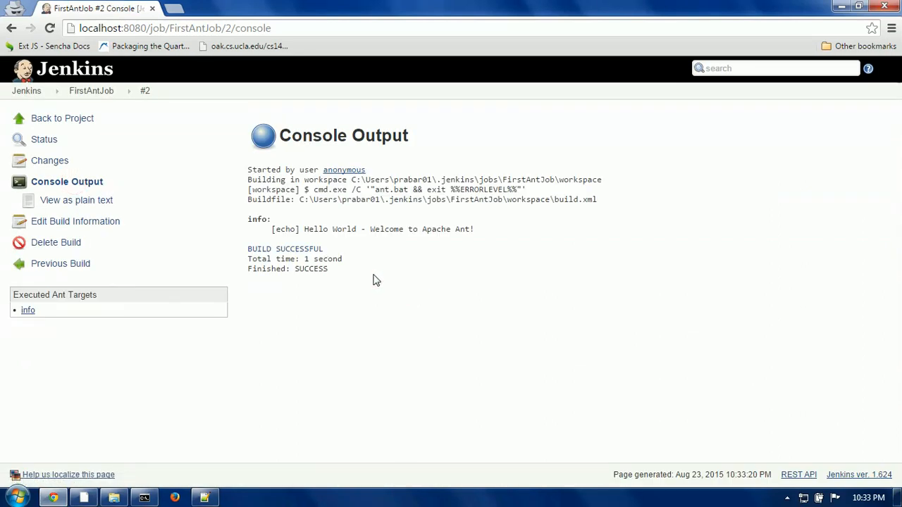
left_click_drag(353, 273, 242, 168)
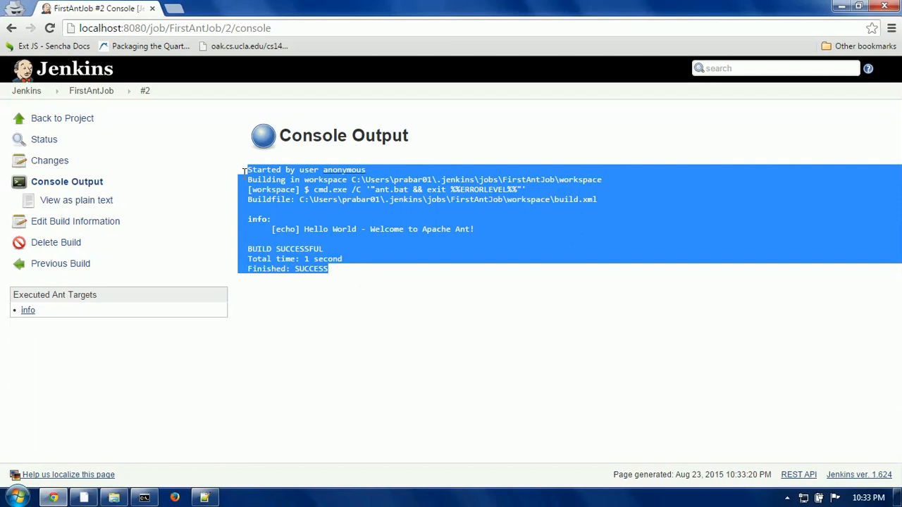
left_click(399, 285)
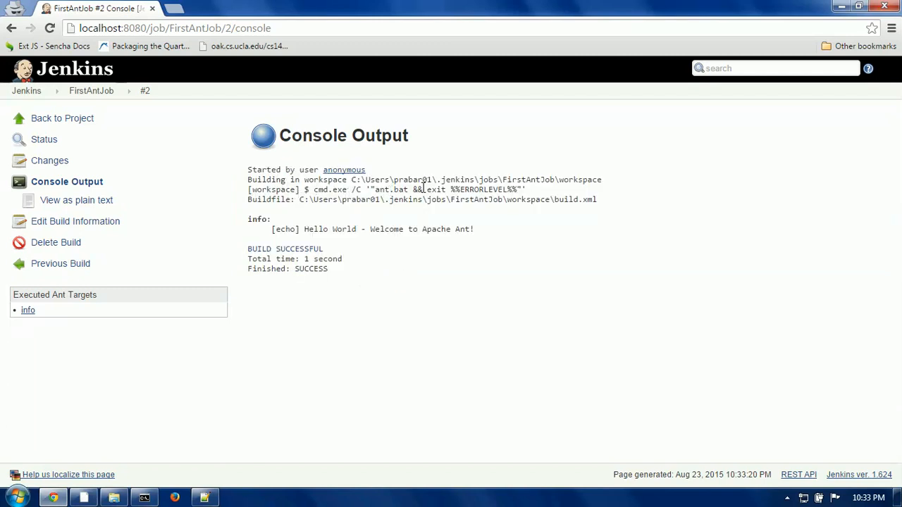
key("ctrl+plus")
key("ctrl+plus")
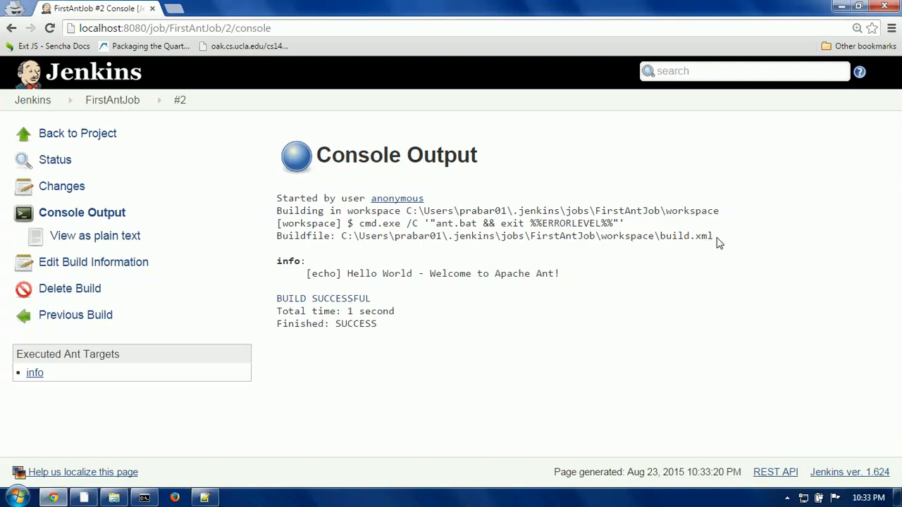
Step: Examine the buildfile path, executed target and echo message in the build's console output
left_click_drag(717, 238, 591, 232)
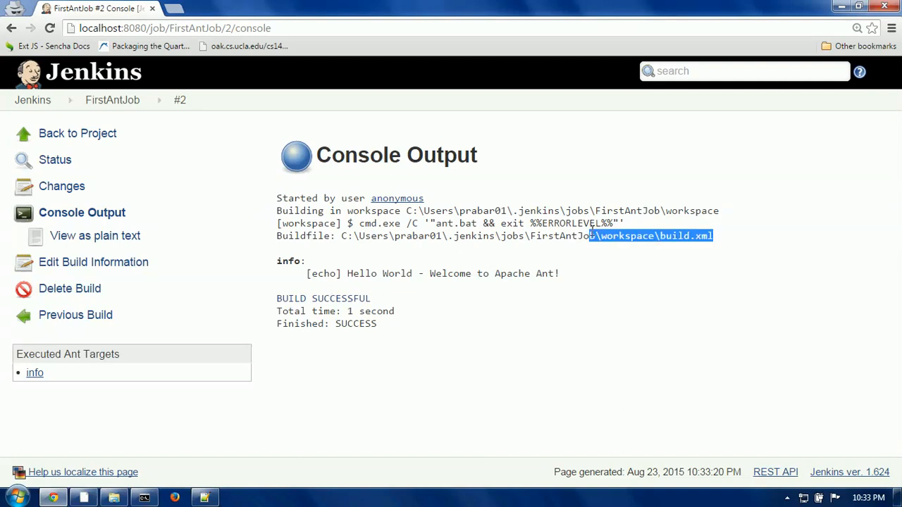
left_click(591, 231)
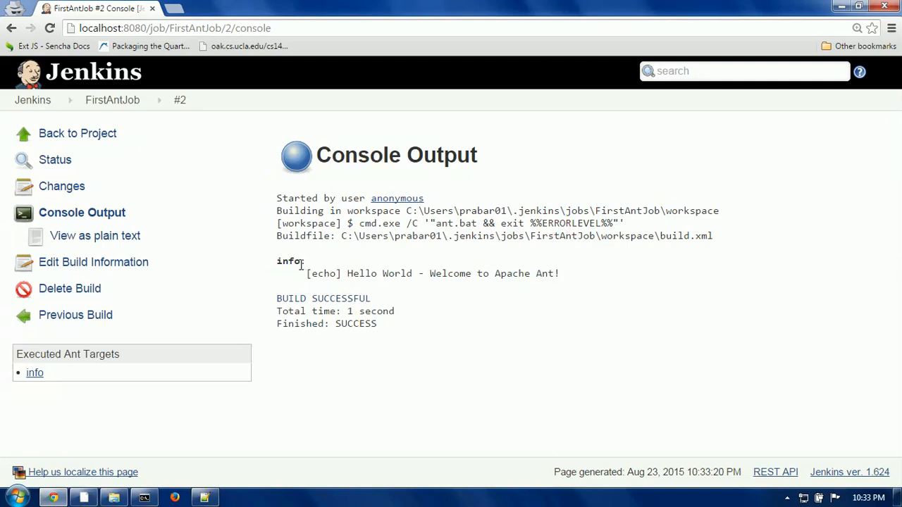
left_click_drag(305, 261, 282, 262)
left_click(347, 278)
left_click_drag(577, 269, 360, 274)
left_click(444, 280)
left_click(445, 311)
Step: Switch to Notepad++ to compare the info target block in build.xml with the console output, and return to Jenkins
left_click(205, 498)
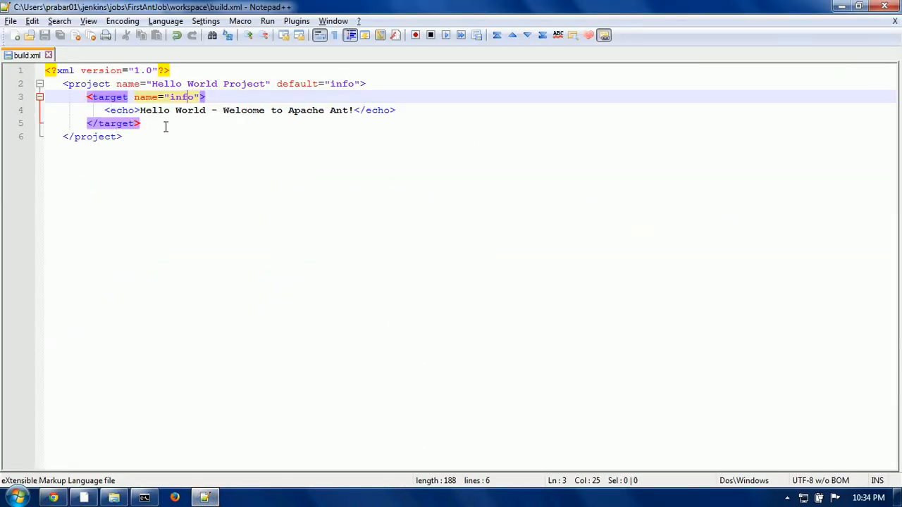
left_click_drag(164, 124, 27, 99)
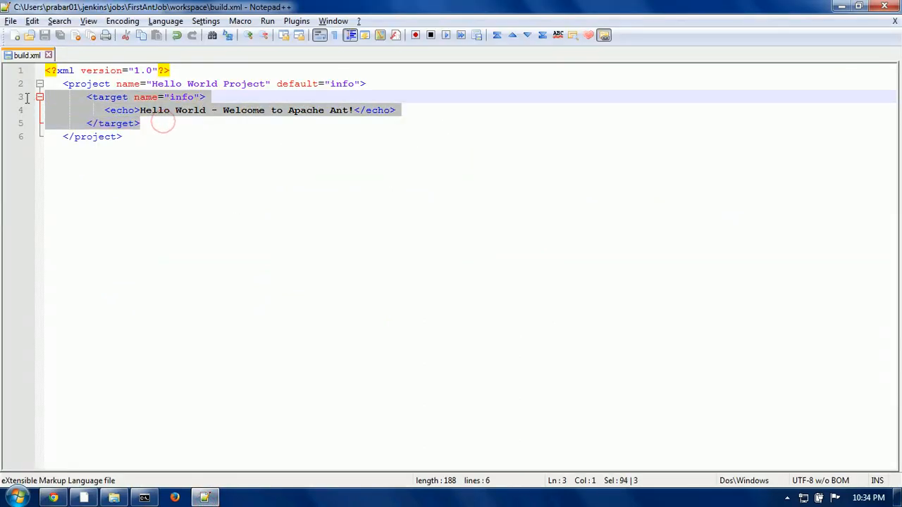
left_click(217, 135)
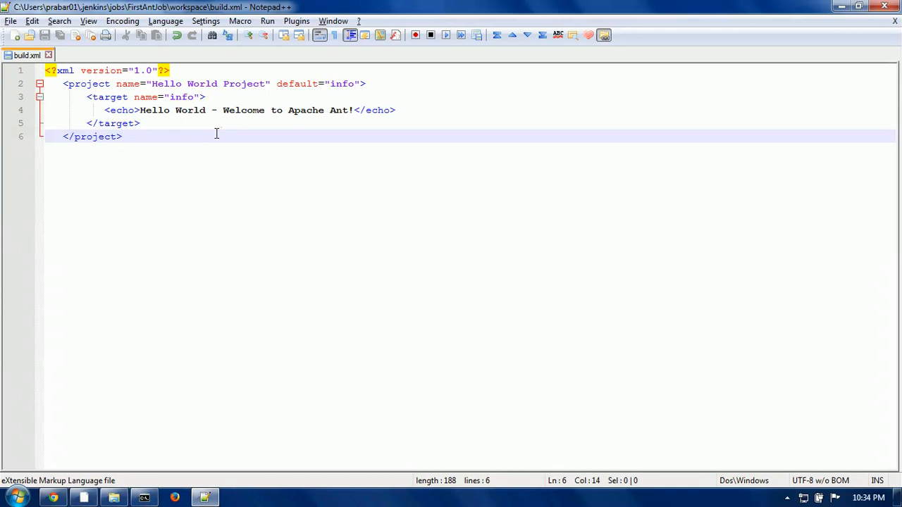
key("alt+Tab")
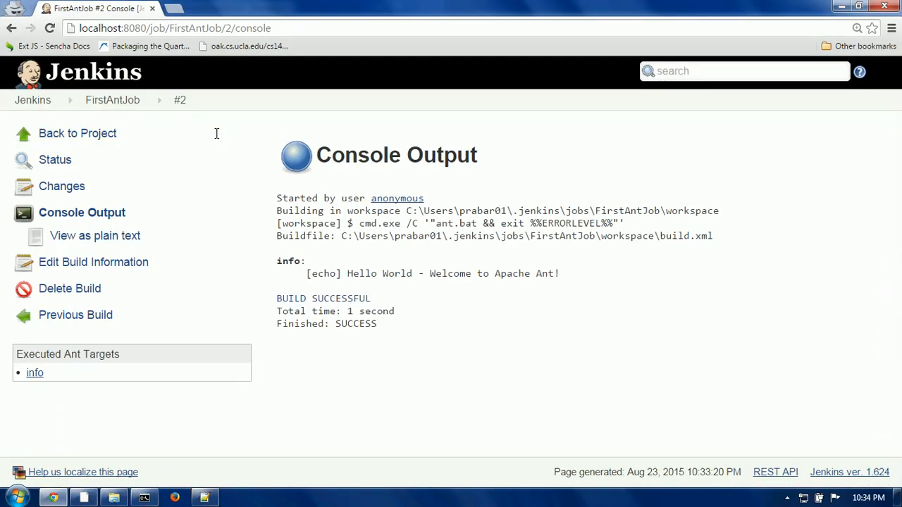